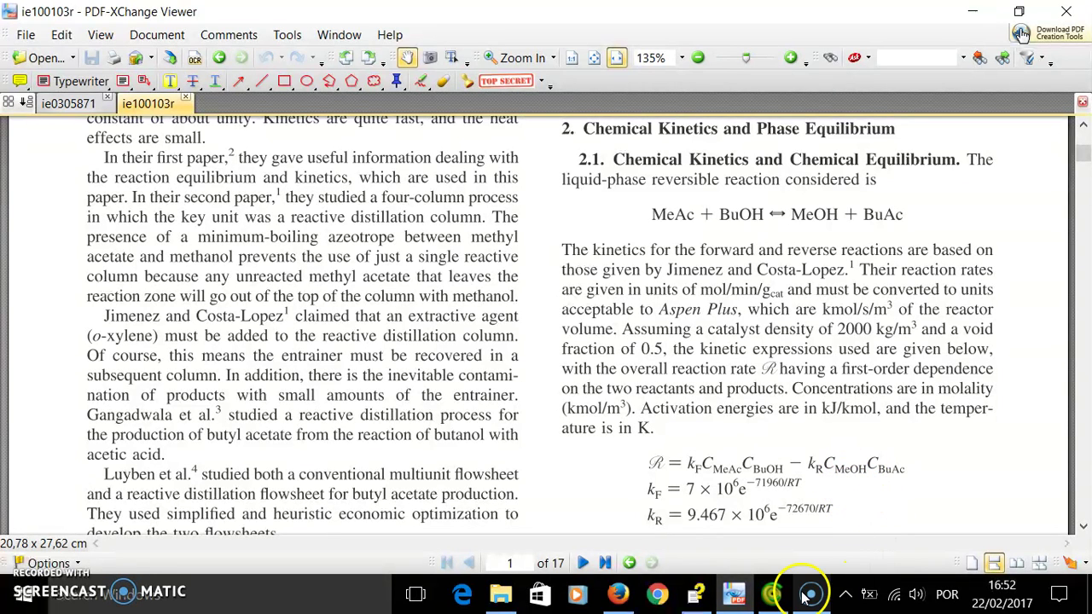
Switch to COFE and open the Butyl Acetate Process property package for editing from the flowsheet configuration
click(774, 597)
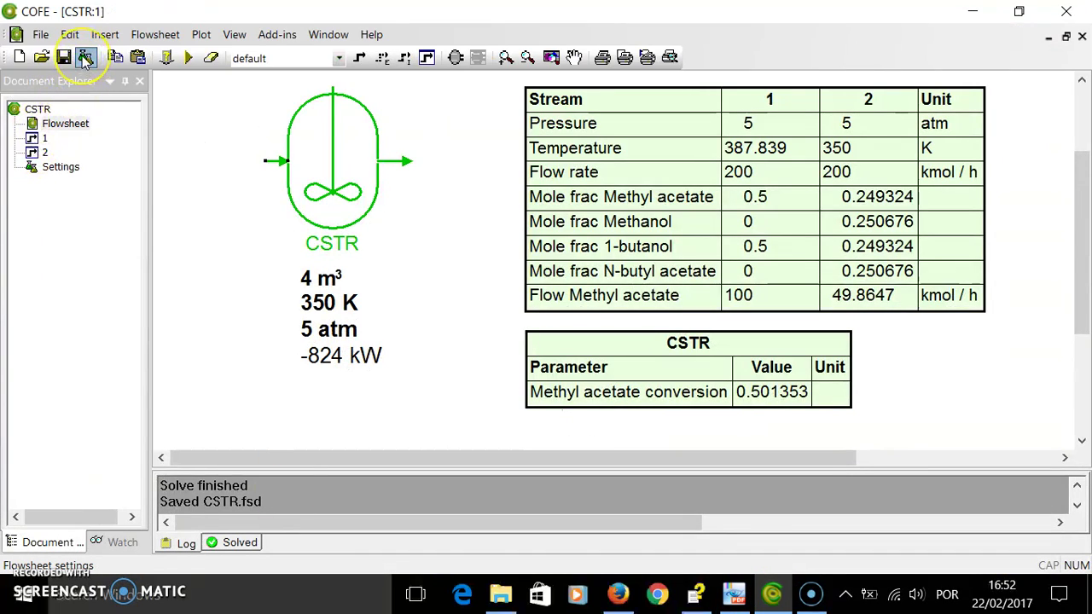
click(85, 58)
click(313, 118)
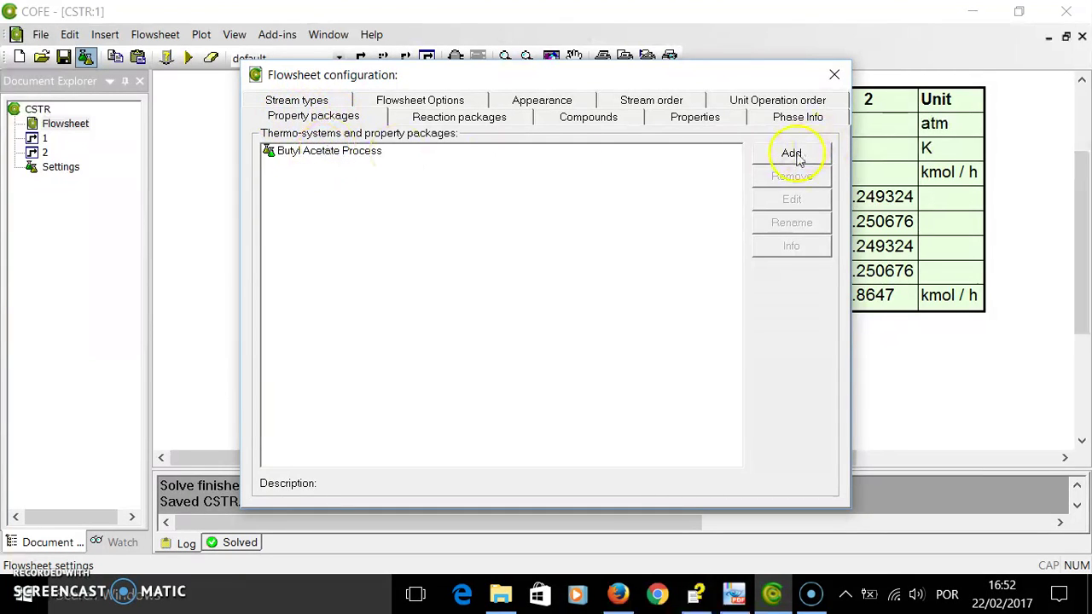
click(333, 153)
click(772, 200)
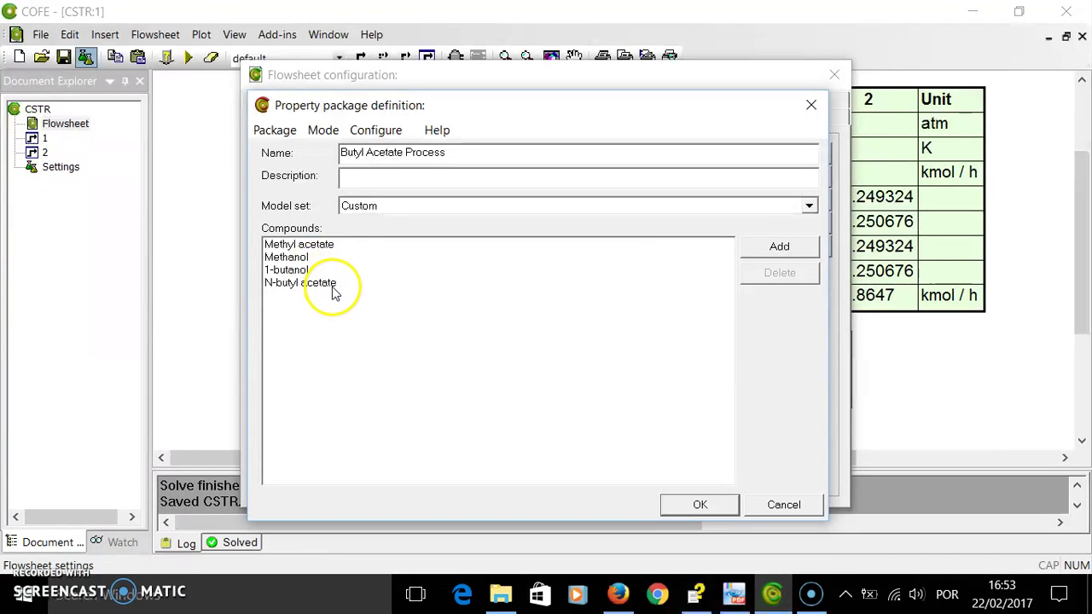
Switch the package definition to its detailed mode, review the property calculation methods, and close it without saving
click(324, 129)
mouse_move(275, 130)
mouse_move(321, 129)
click(271, 170)
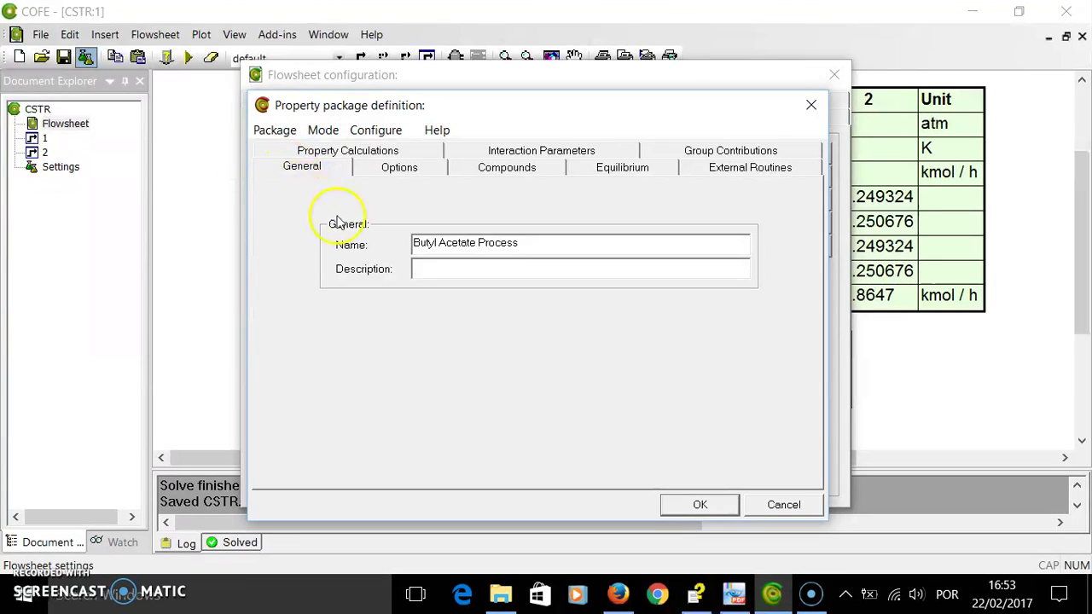
click(357, 154)
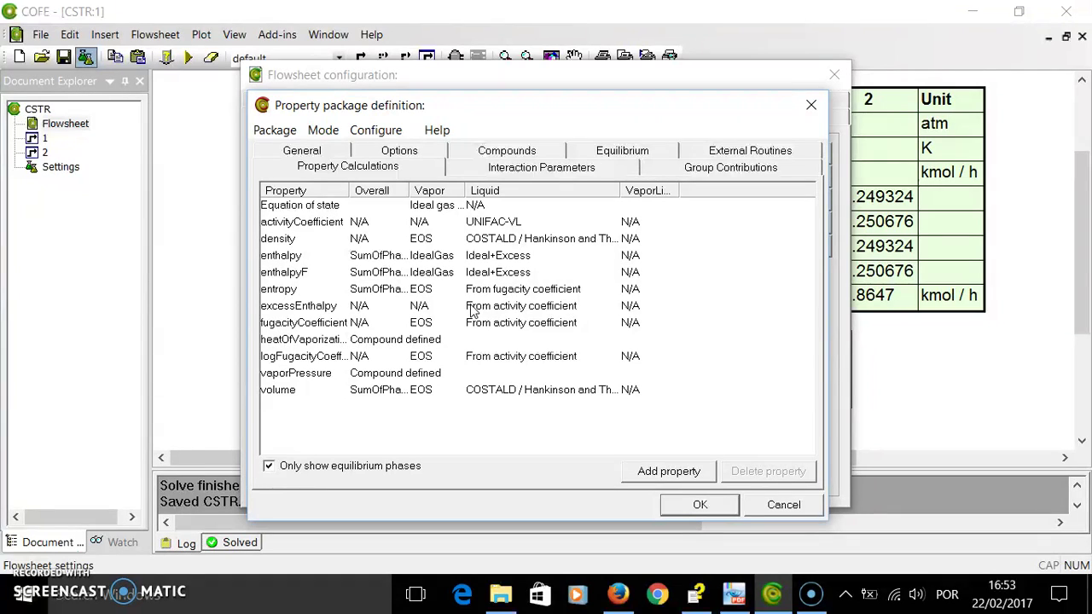
click(531, 288)
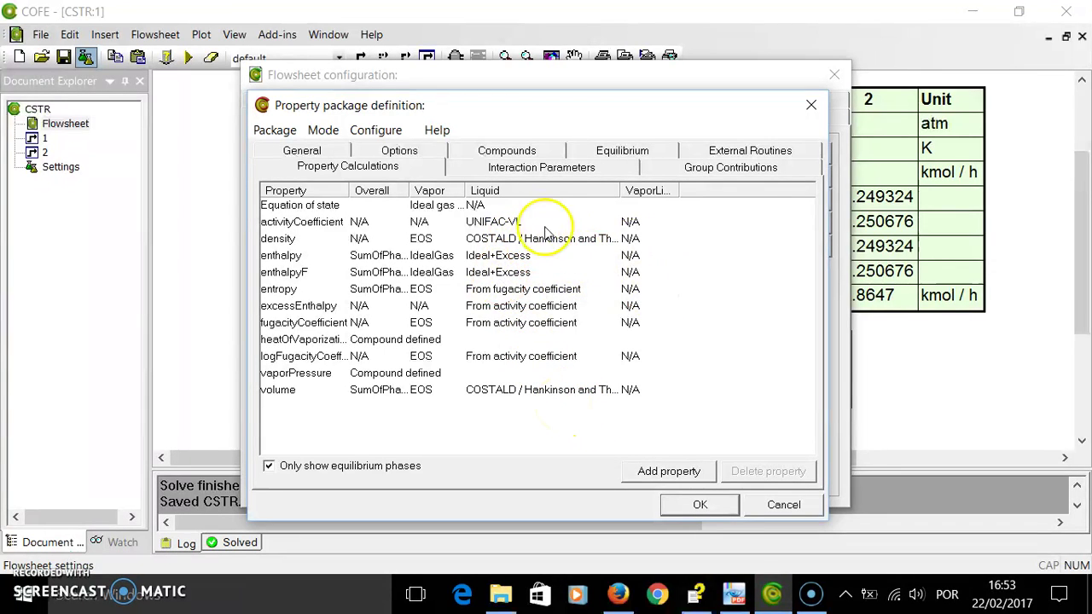
click(781, 505)
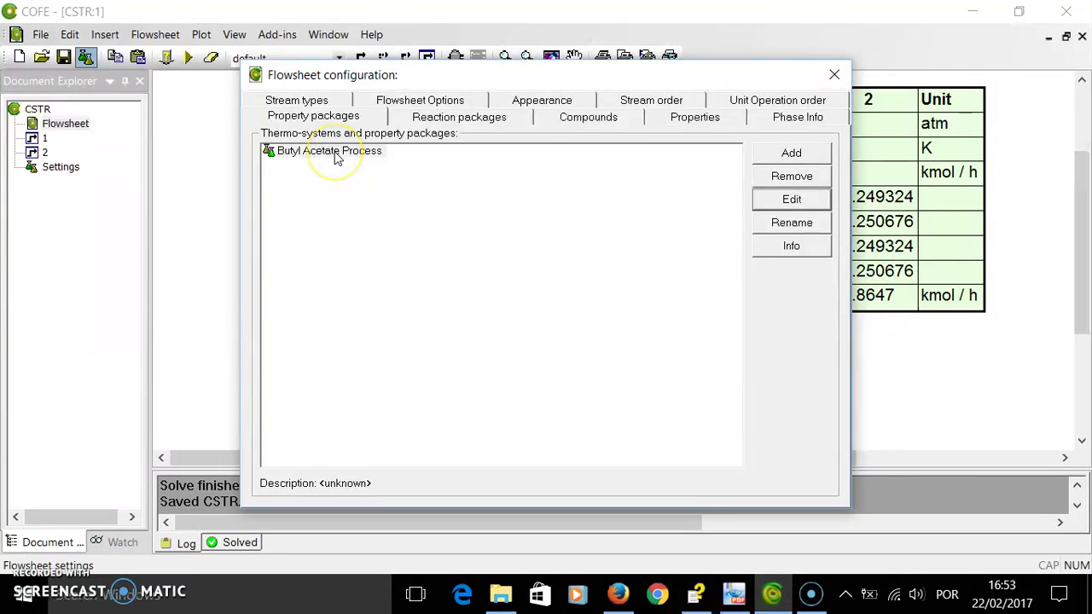
Open the Butyl Acetate reaction package for editing and review its compound list
click(442, 120)
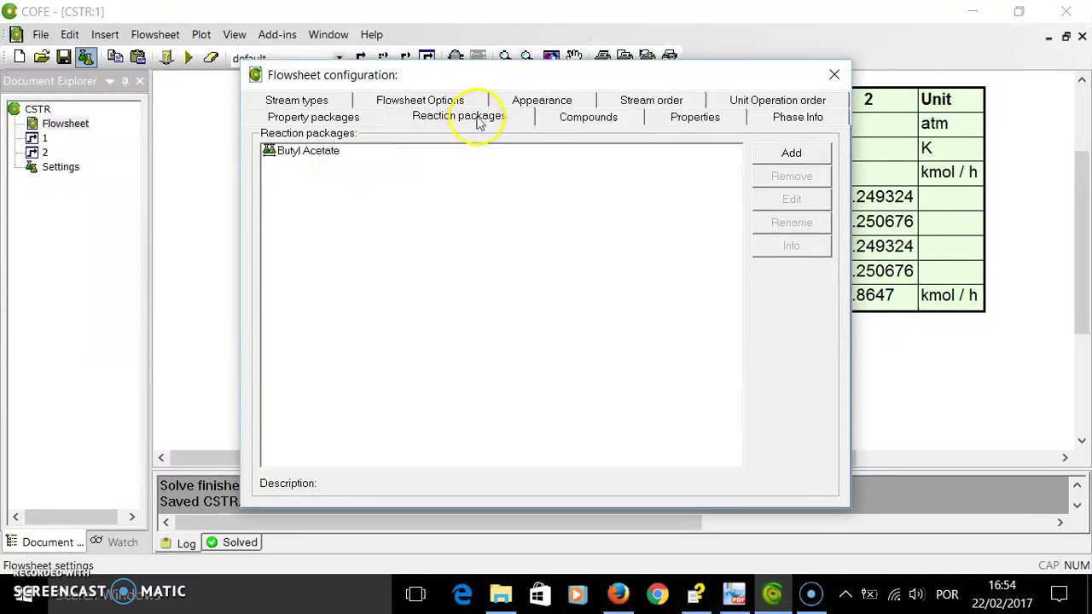
click(317, 158)
click(767, 199)
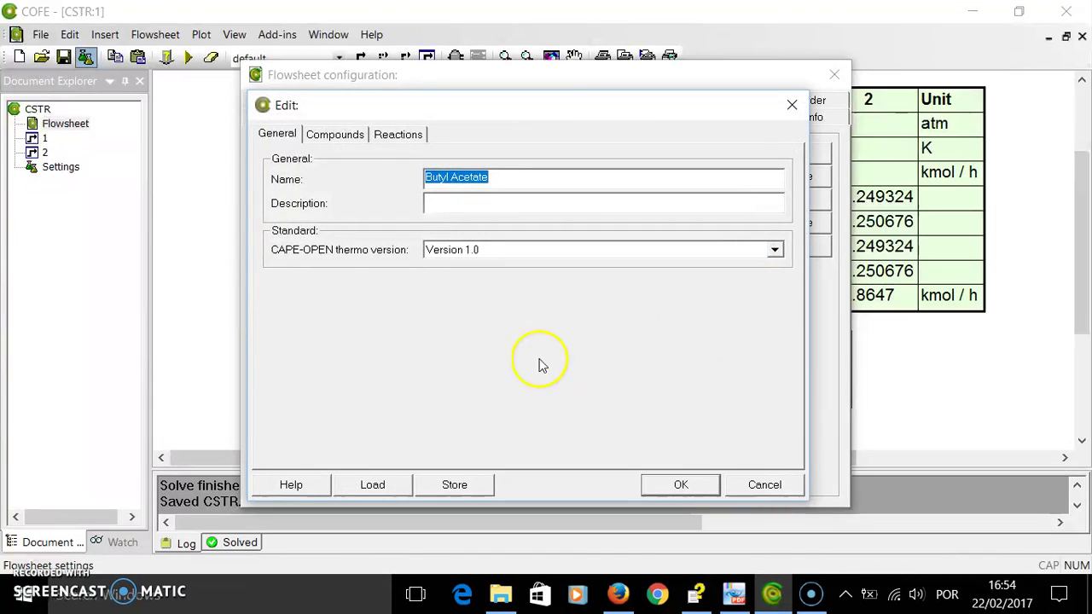
click(347, 135)
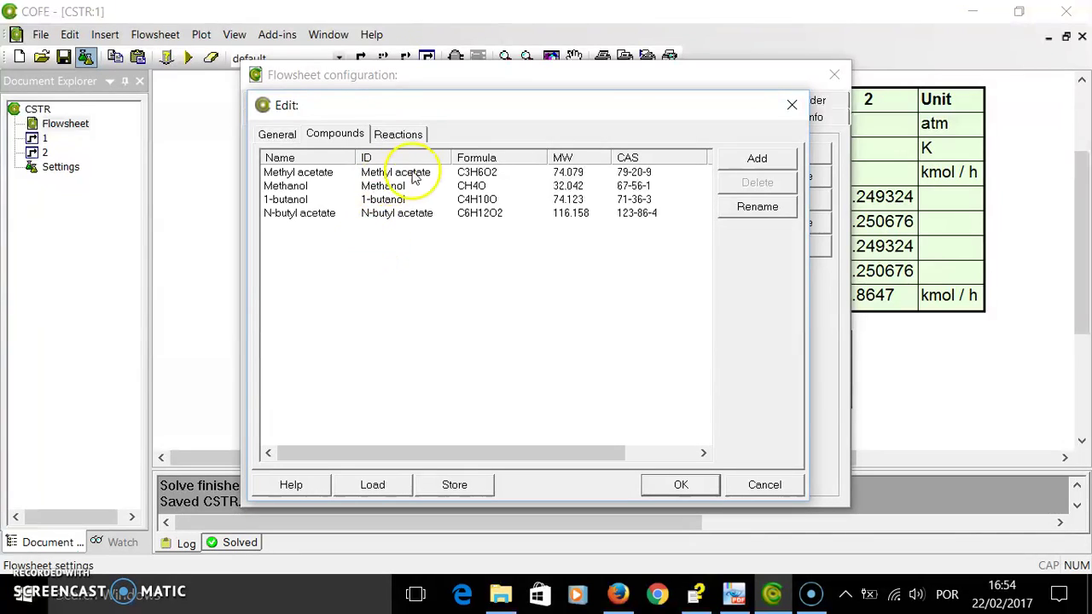
Examine the stoichiometric coefficients of reaction RX01 and inspect its reaction rate wizard, cancelling the wizard without changes
click(405, 138)
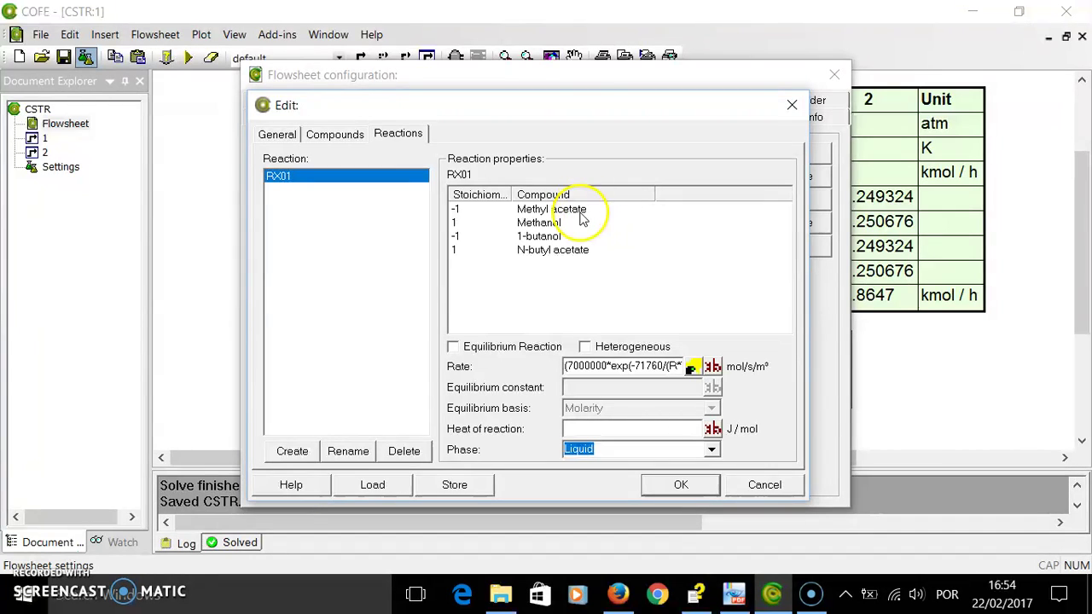
click(461, 211)
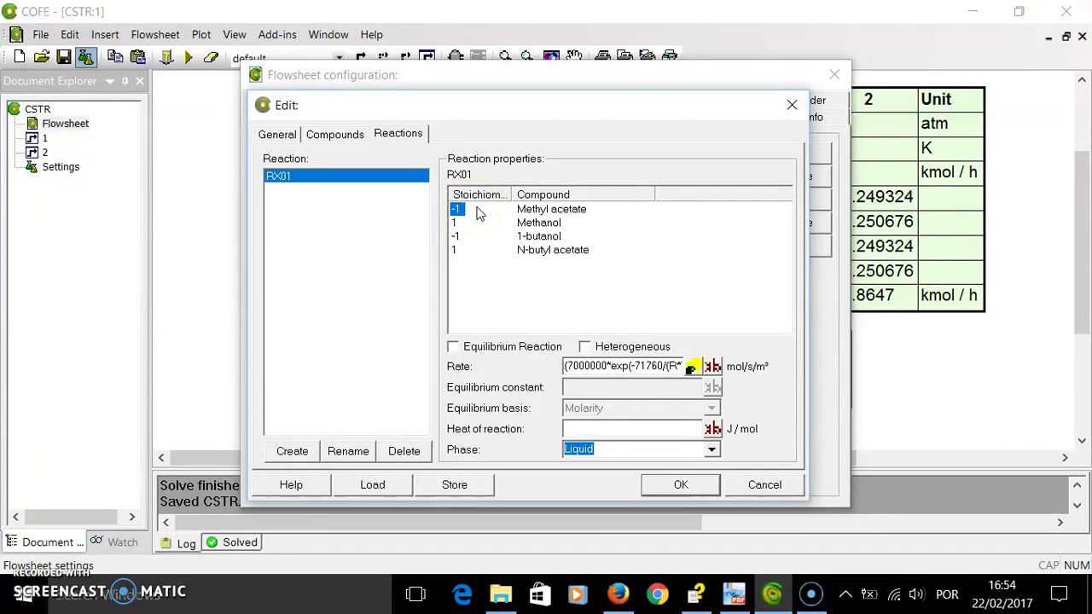
drag(479, 214, 480, 263)
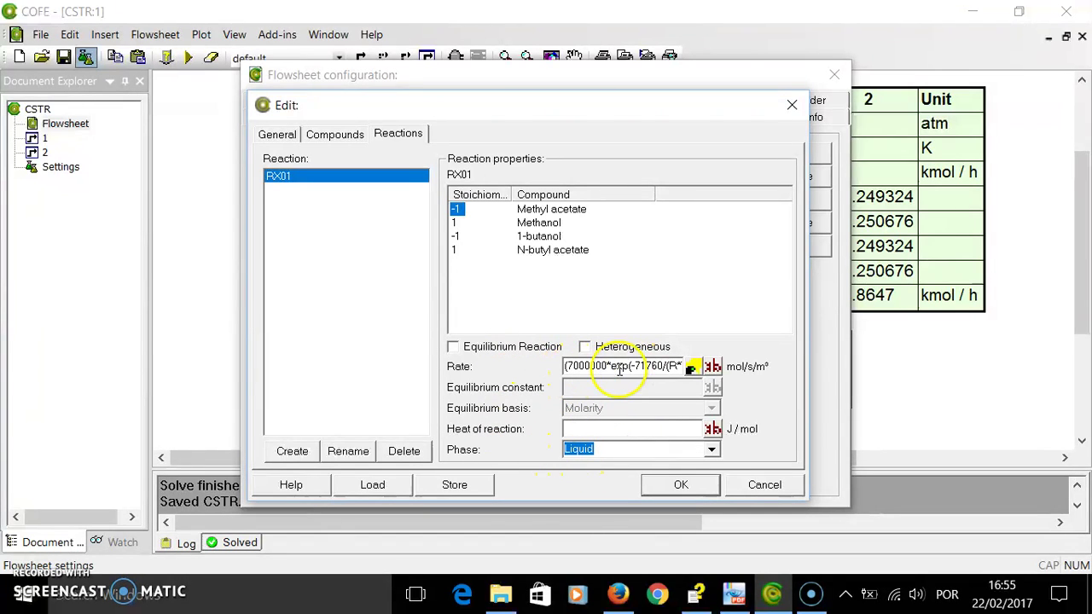
click(691, 366)
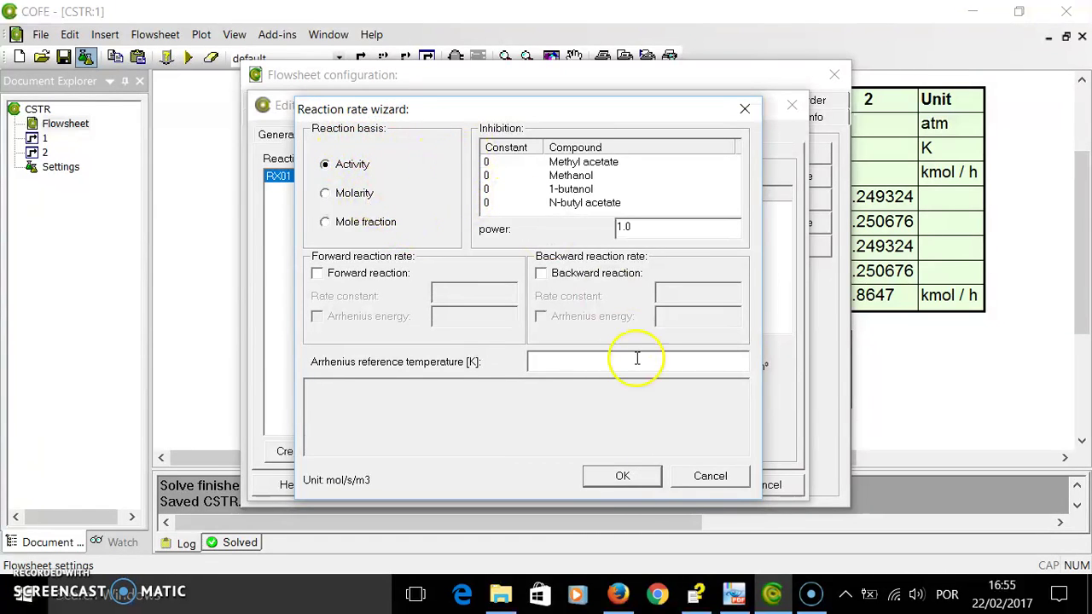
click(710, 480)
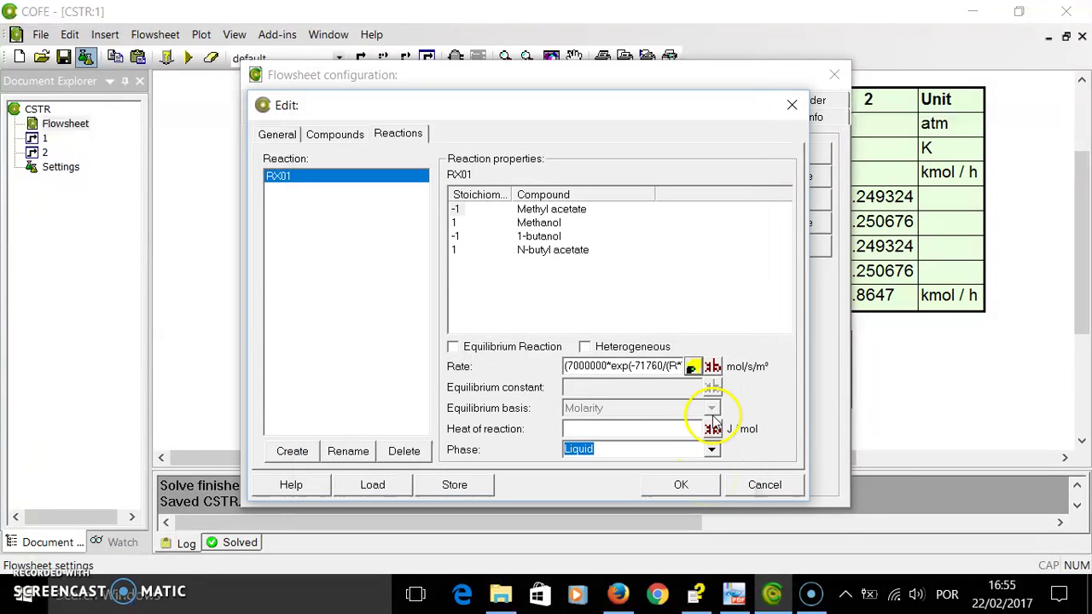
Open the rate formula of reaction RX01 and check its unit of measure
click(711, 366)
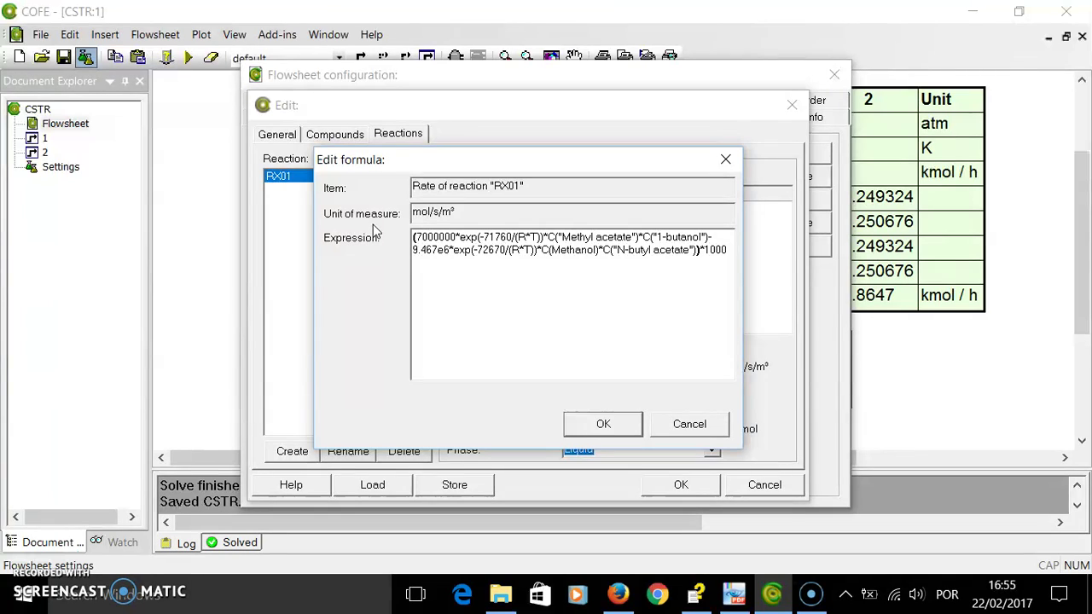
click(419, 216)
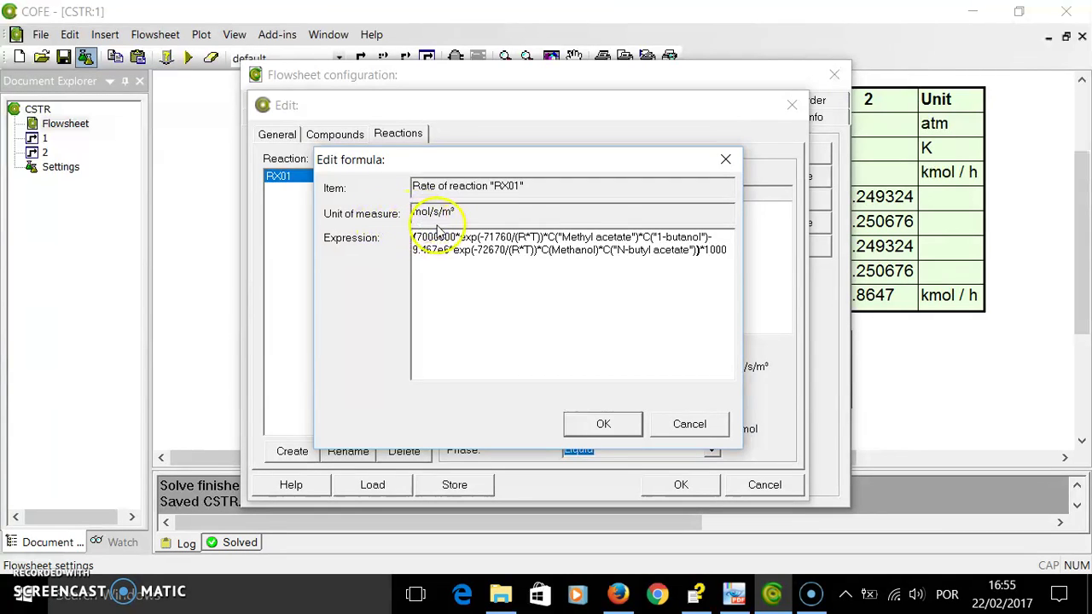
click(457, 222)
click(427, 215)
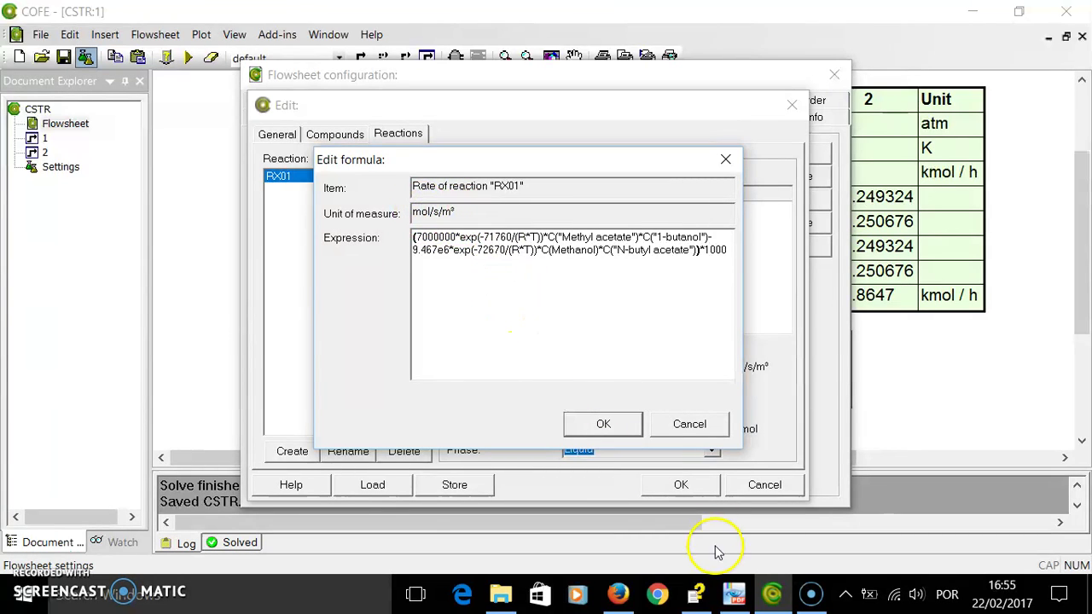
Compare the forward rate constant and the methyl acetate and 1-butanol concentration terms in the formula with the kinetics in the ie100103r paper
click(735, 595)
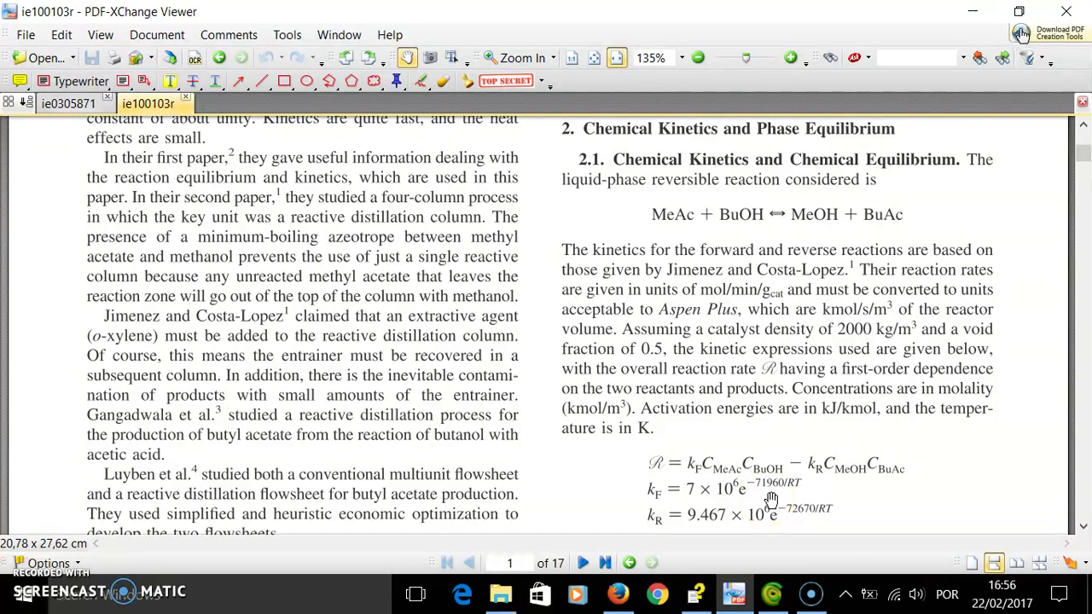
click(775, 597)
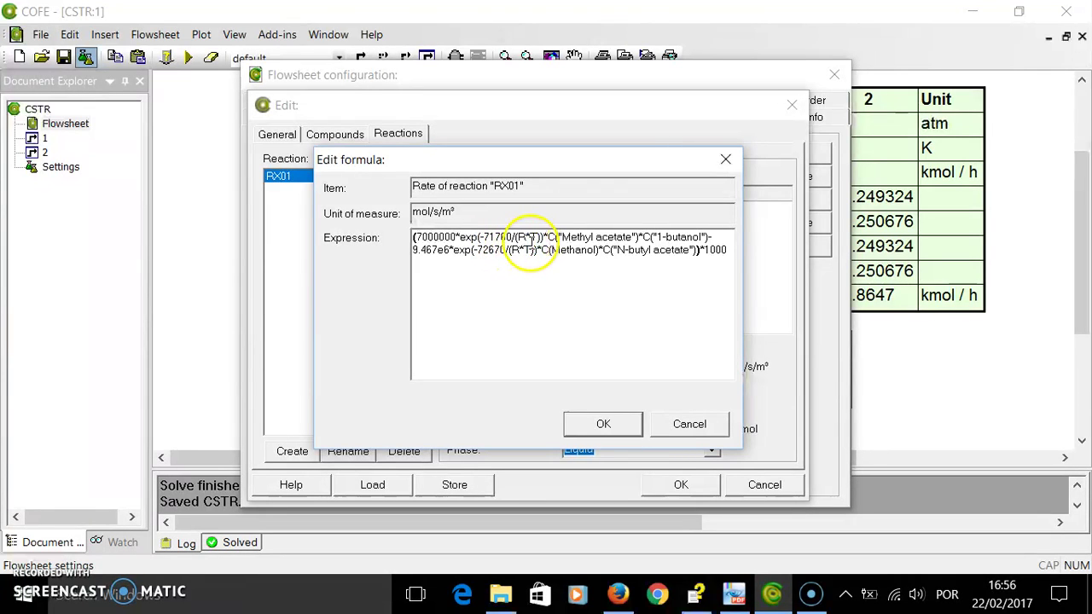
click(733, 595)
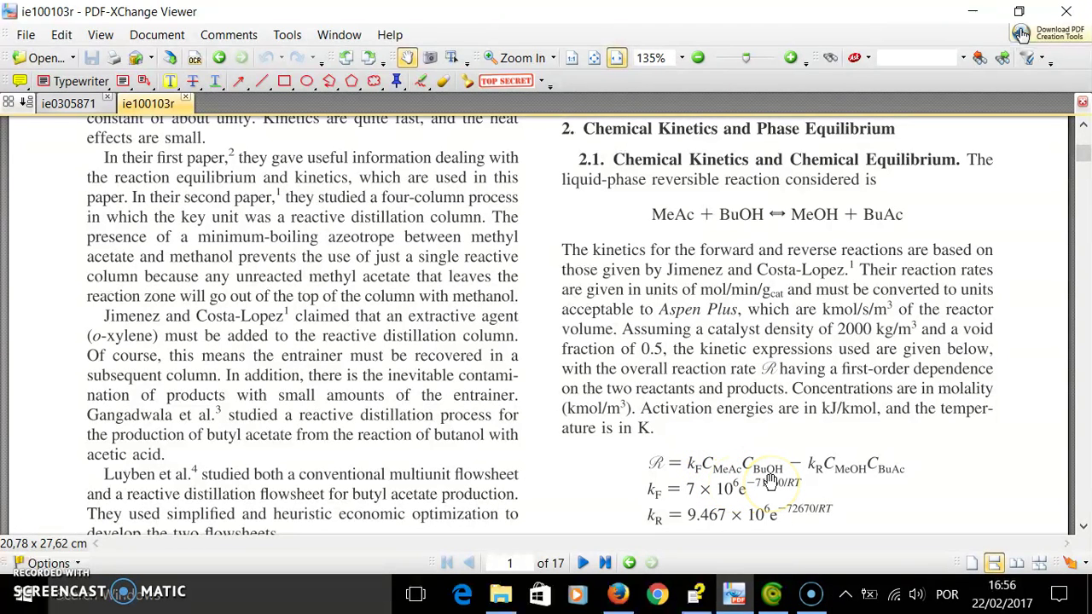
click(771, 595)
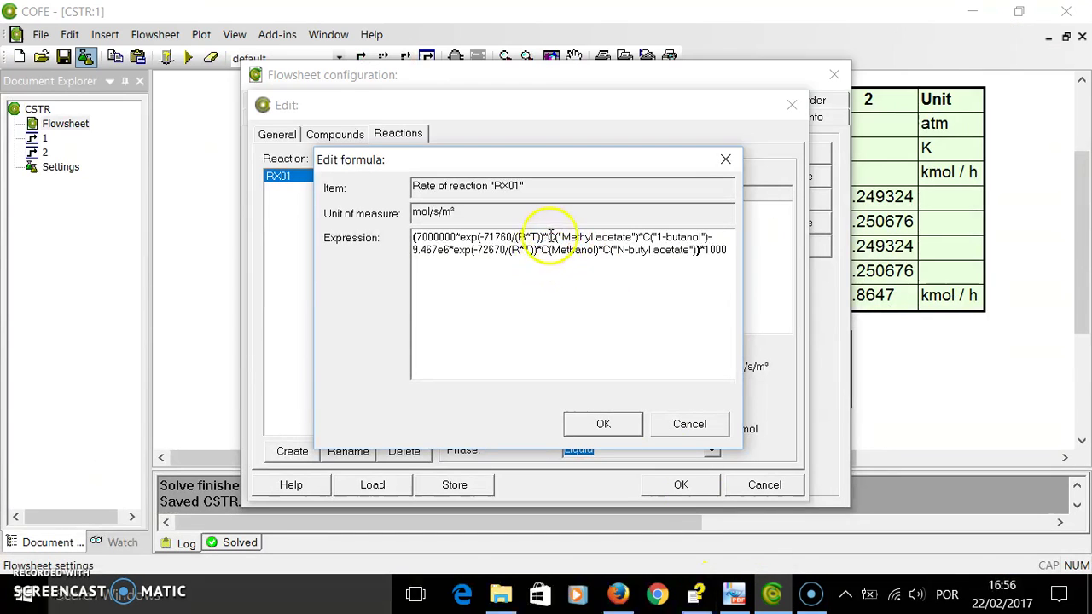
drag(548, 237, 638, 239)
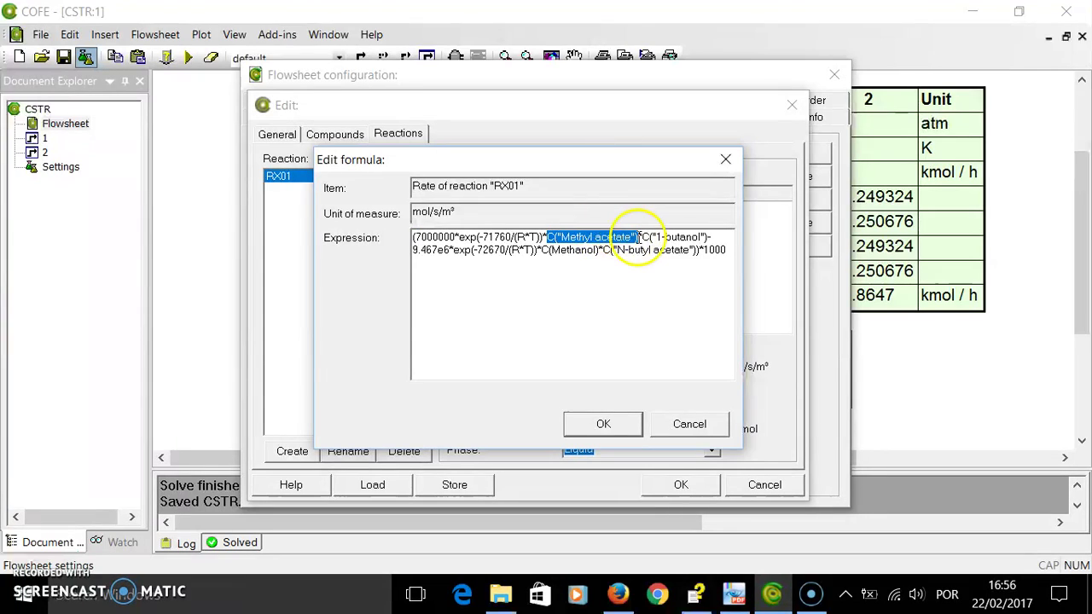
click(560, 239)
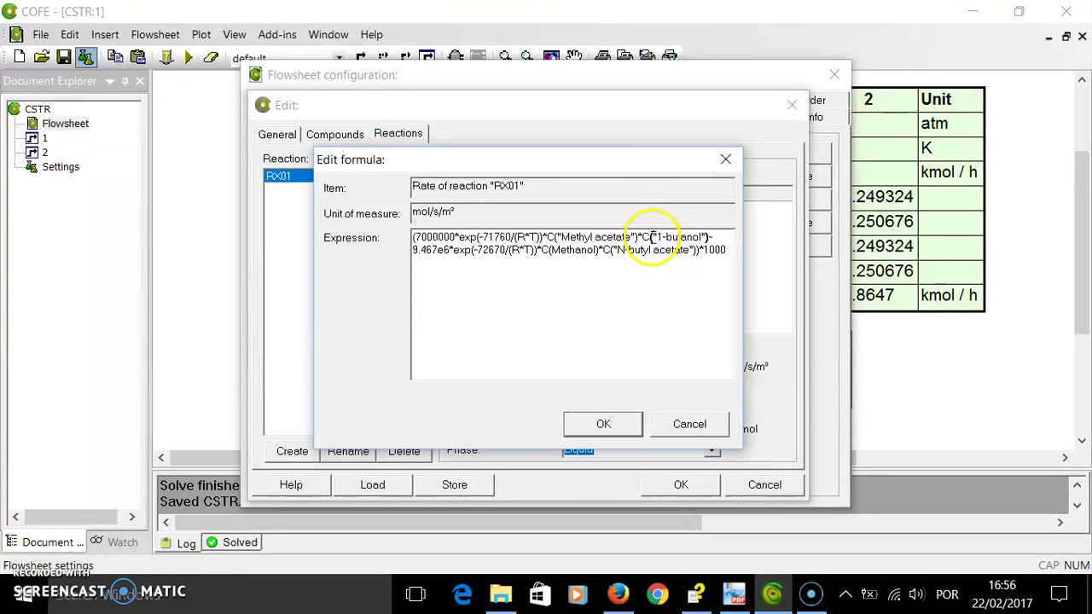
click(705, 237)
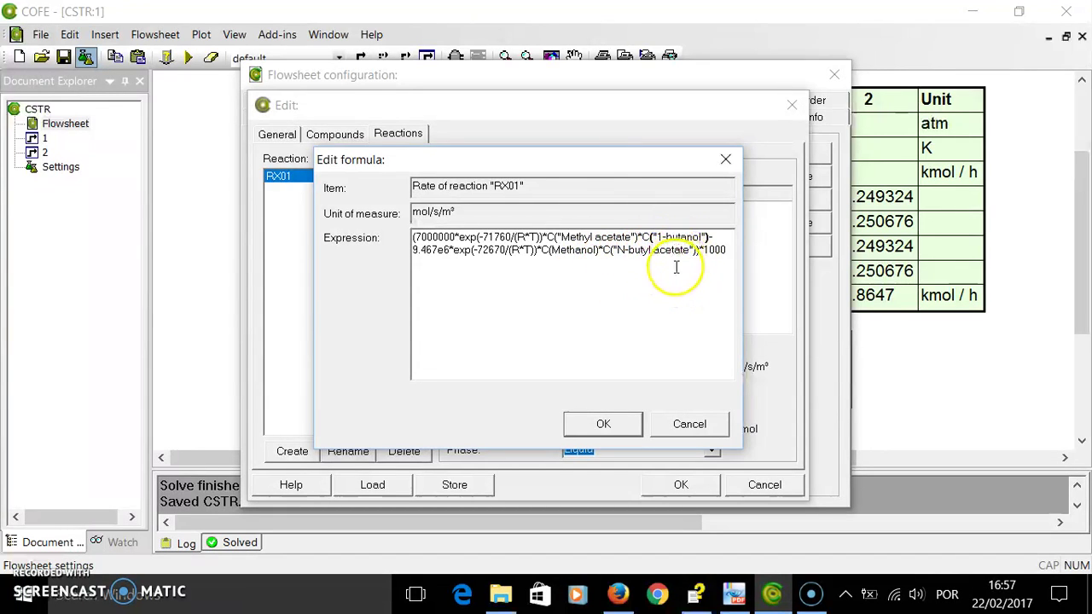
Compare the reverse rate constant and the methanol and N-butyl acetate concentration terms in the formula with the paper's kinetics
drag(552, 249, 597, 250)
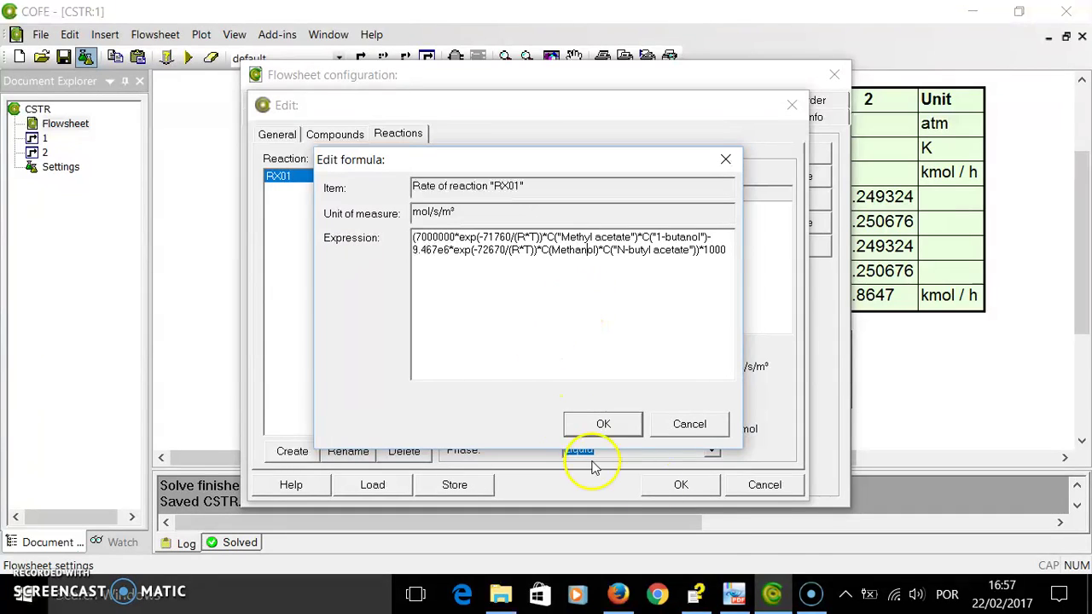
click(729, 597)
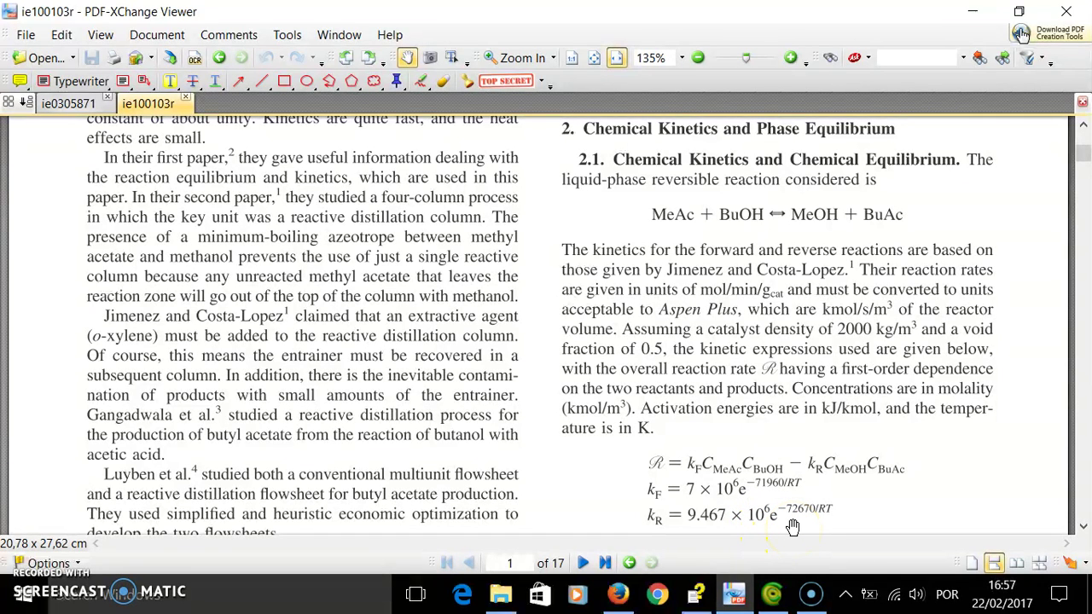
click(769, 594)
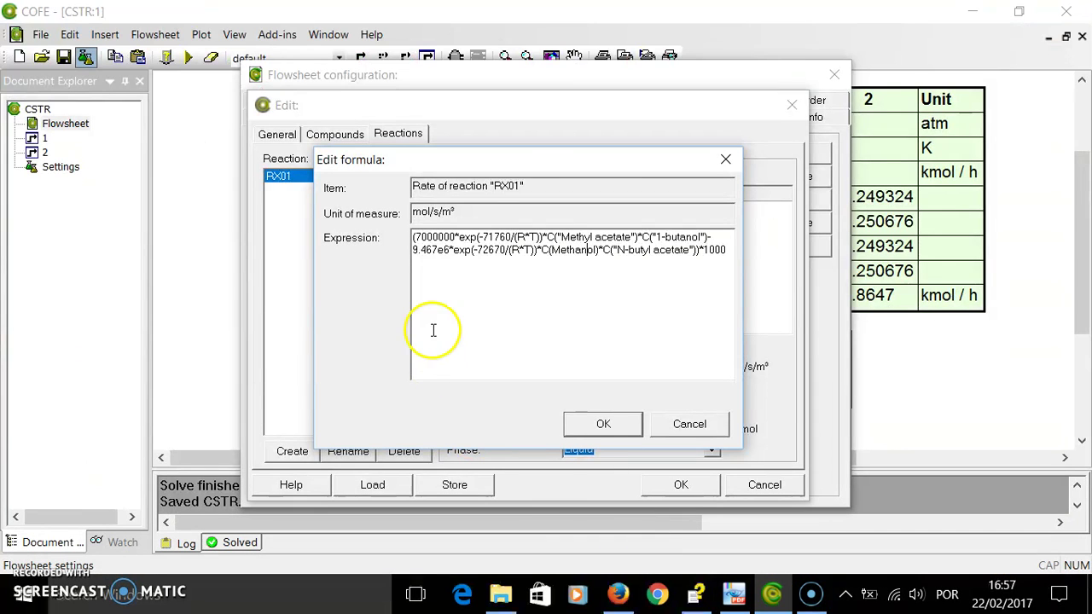
drag(414, 249, 530, 249)
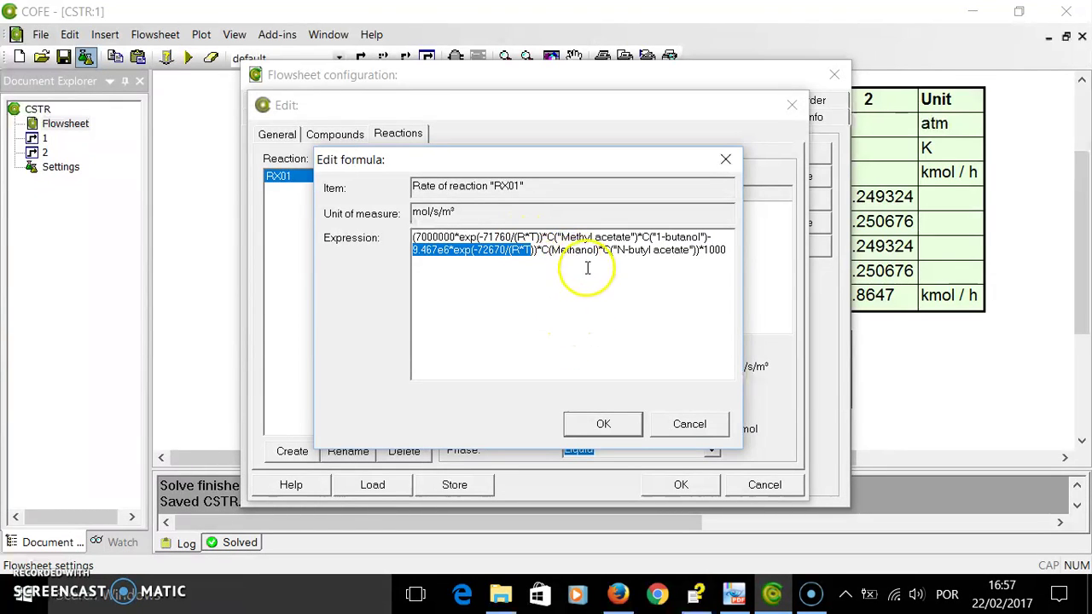
click(734, 595)
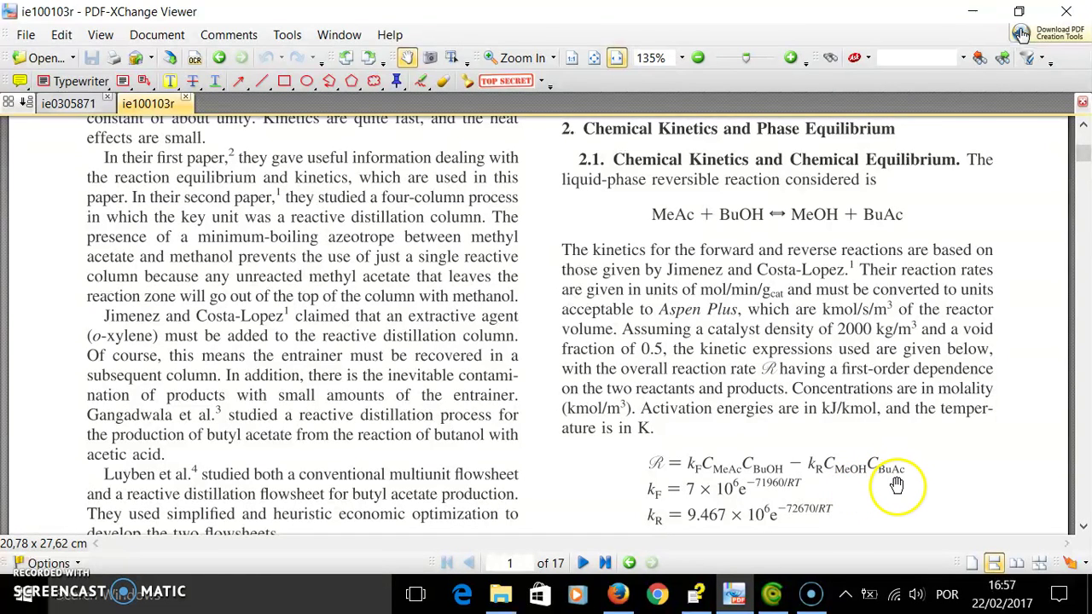
click(772, 595)
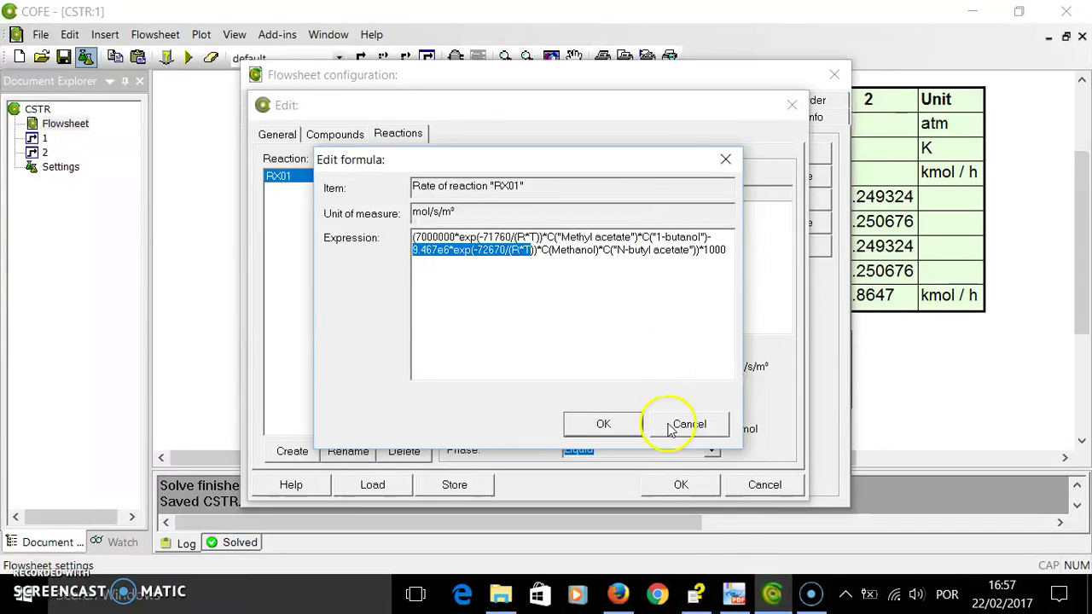
Highlight the kmol/s/m³ rate unit in the paper's kinetics section and compare it with the formula's unit of measure
click(735, 594)
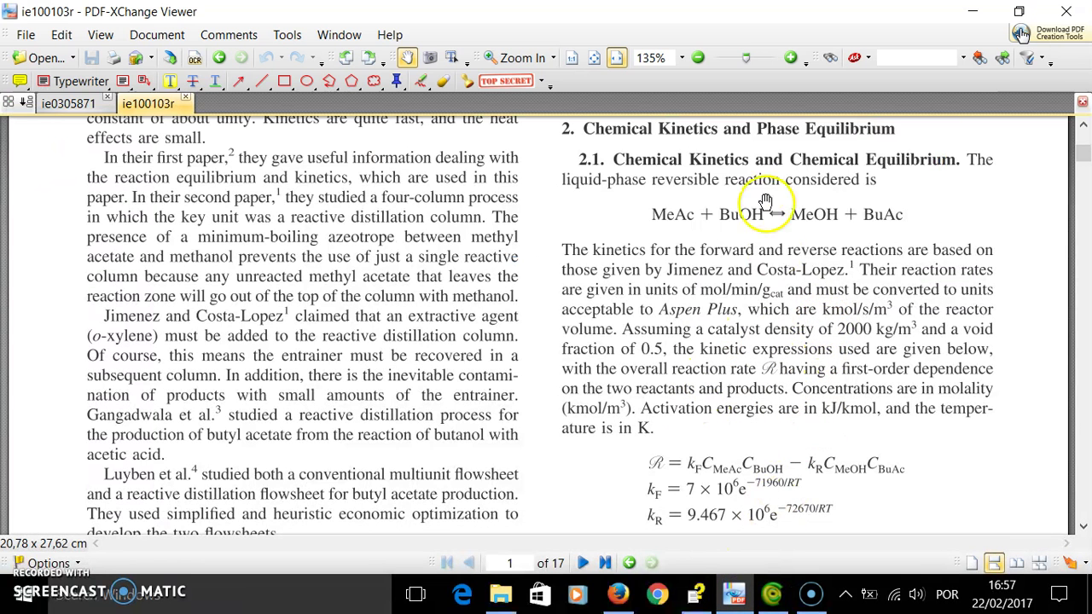
click(452, 57)
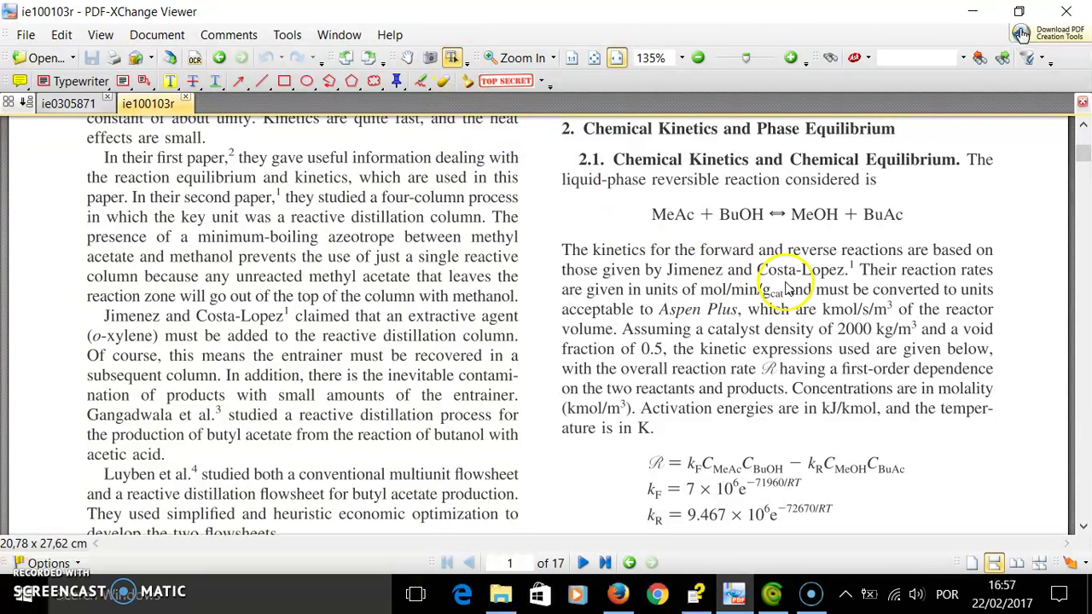
drag(817, 305, 892, 307)
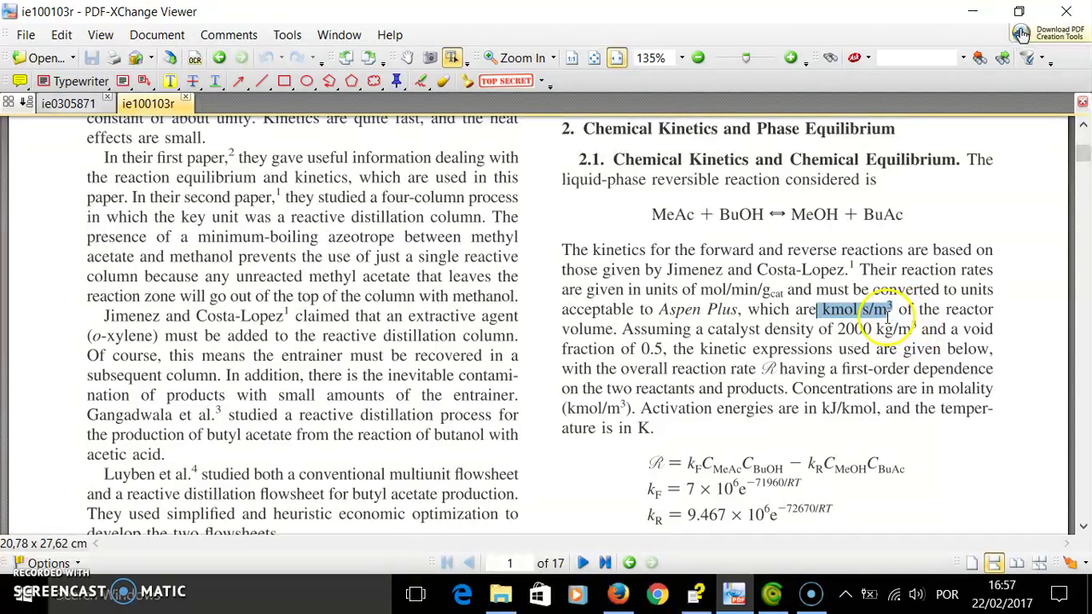
click(781, 600)
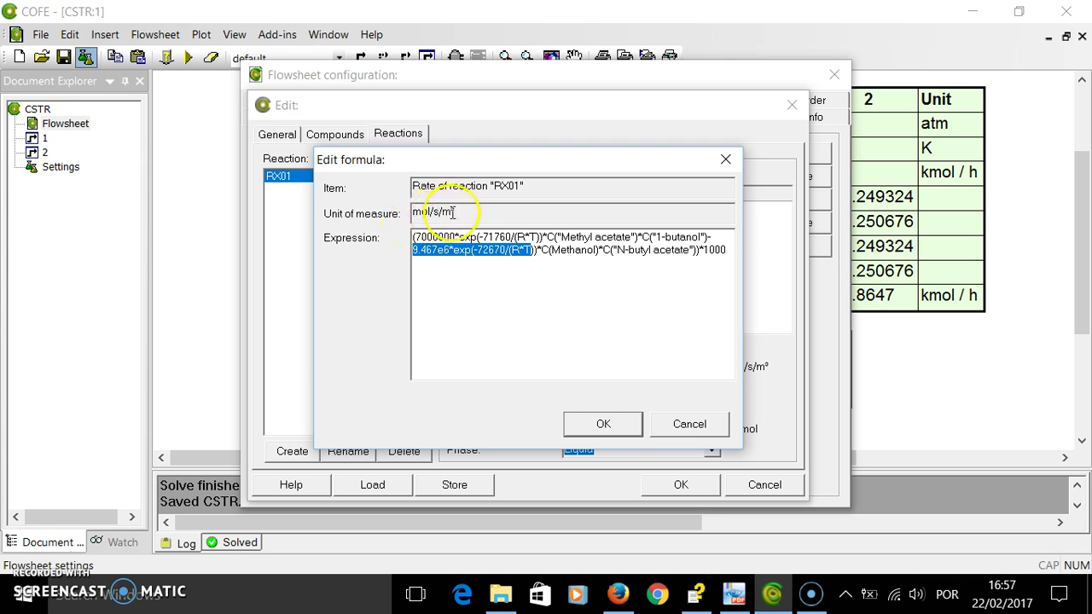
Highlight the 1000 multiplier in RX01's rate expression and compare the expression with the operators and values on the COCO help's Formula syntax page
drag(702, 249, 729, 249)
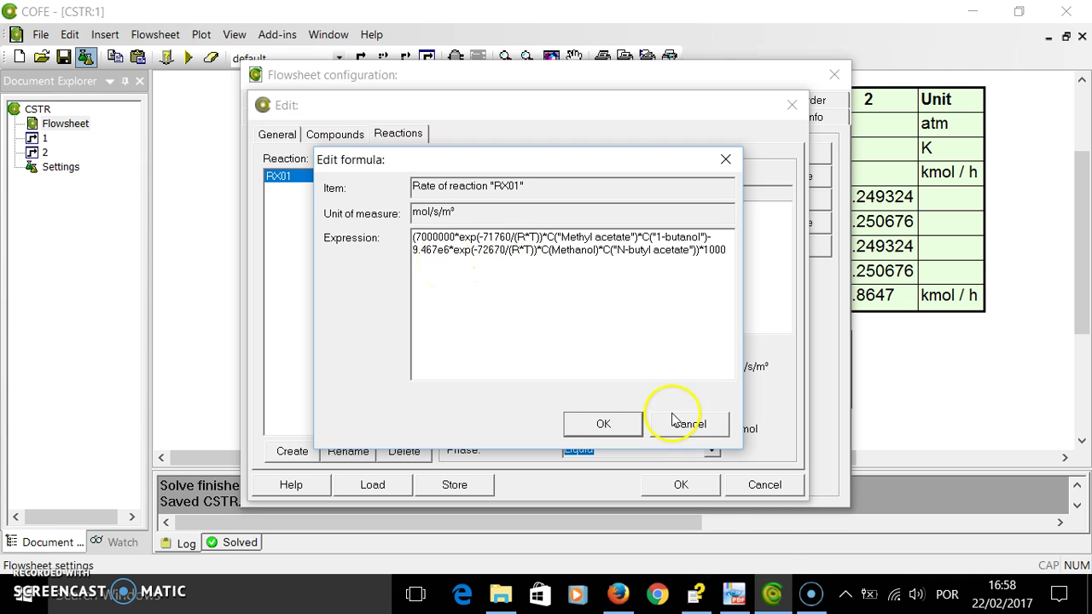
click(696, 601)
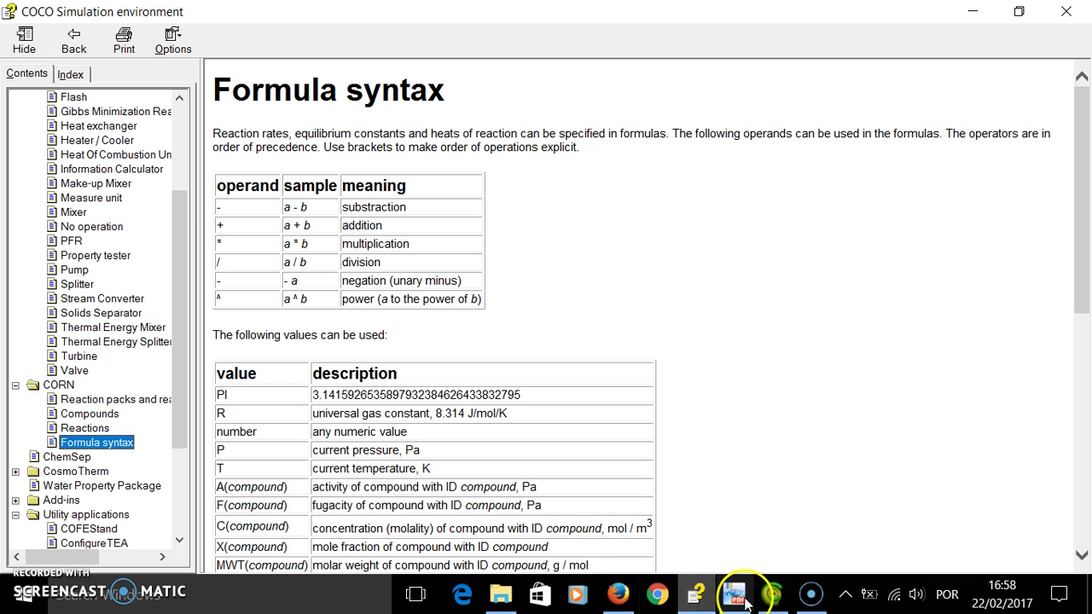
click(773, 595)
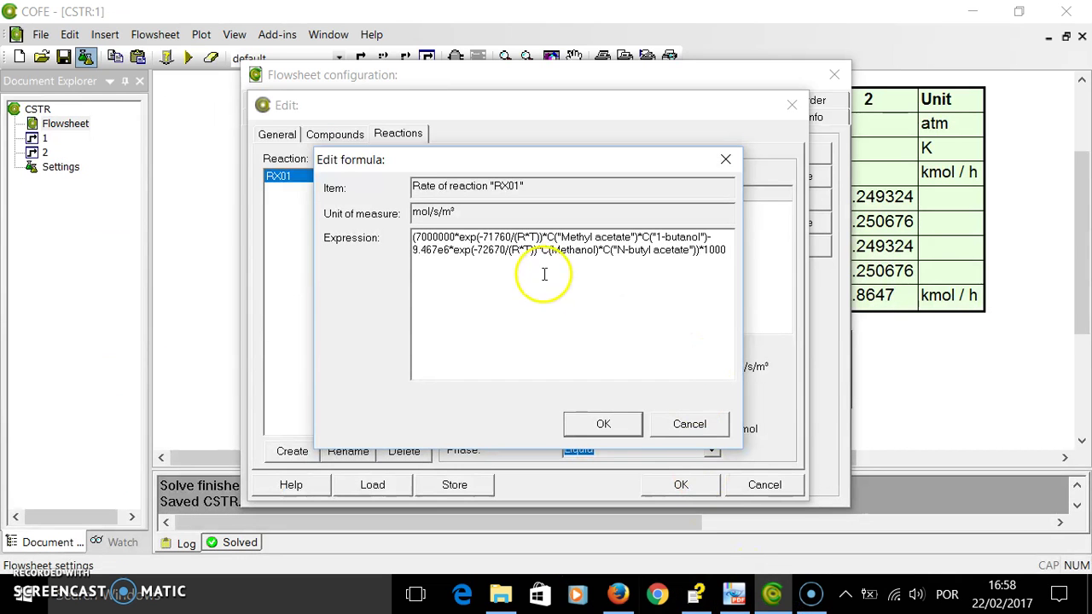
click(695, 593)
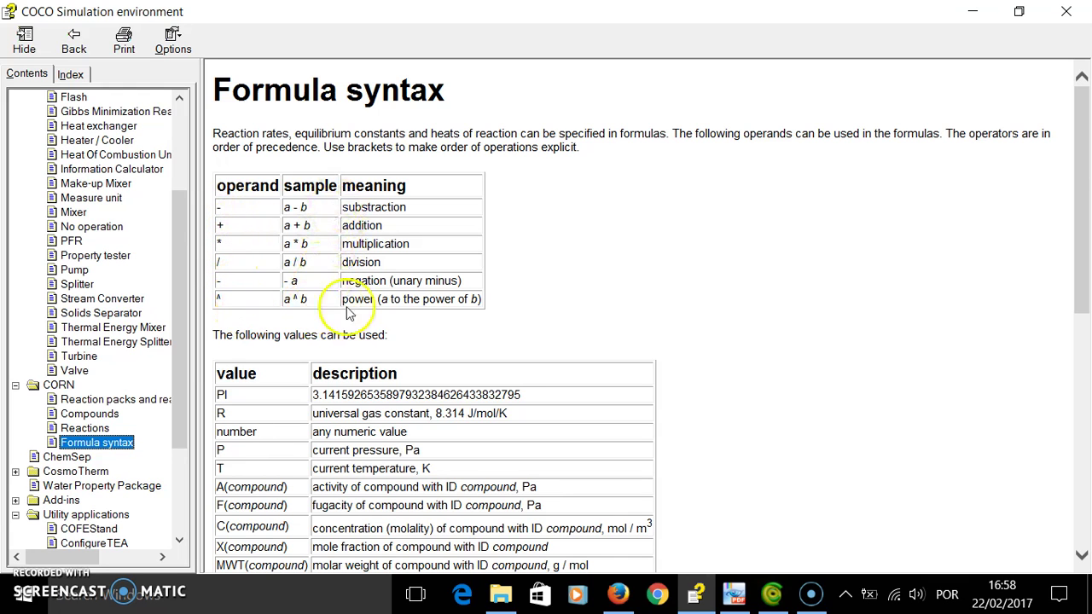
scroll(589, 363, down, 3)
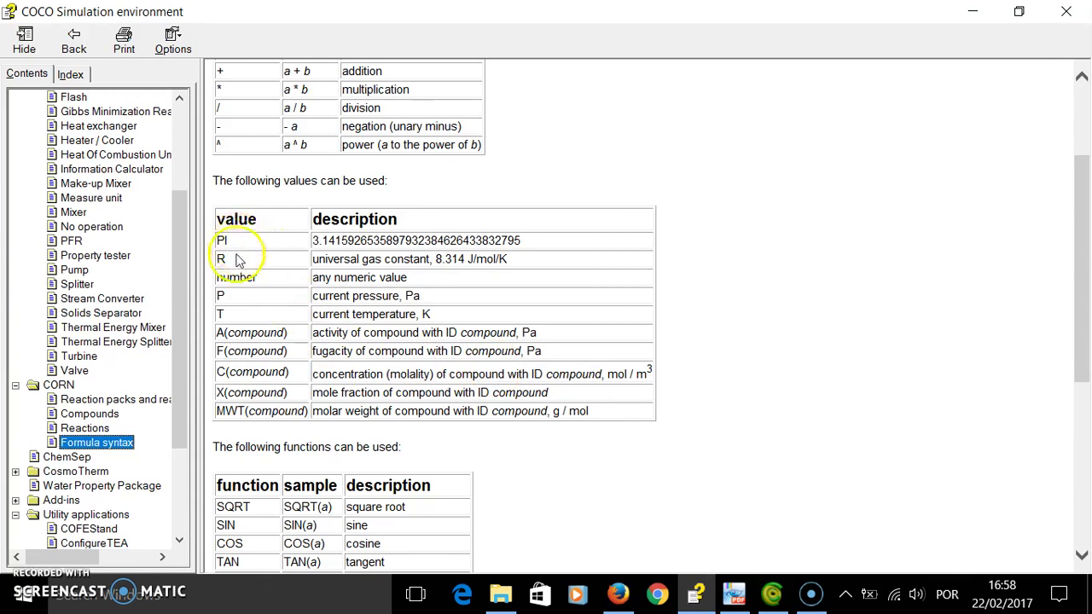
click(773, 591)
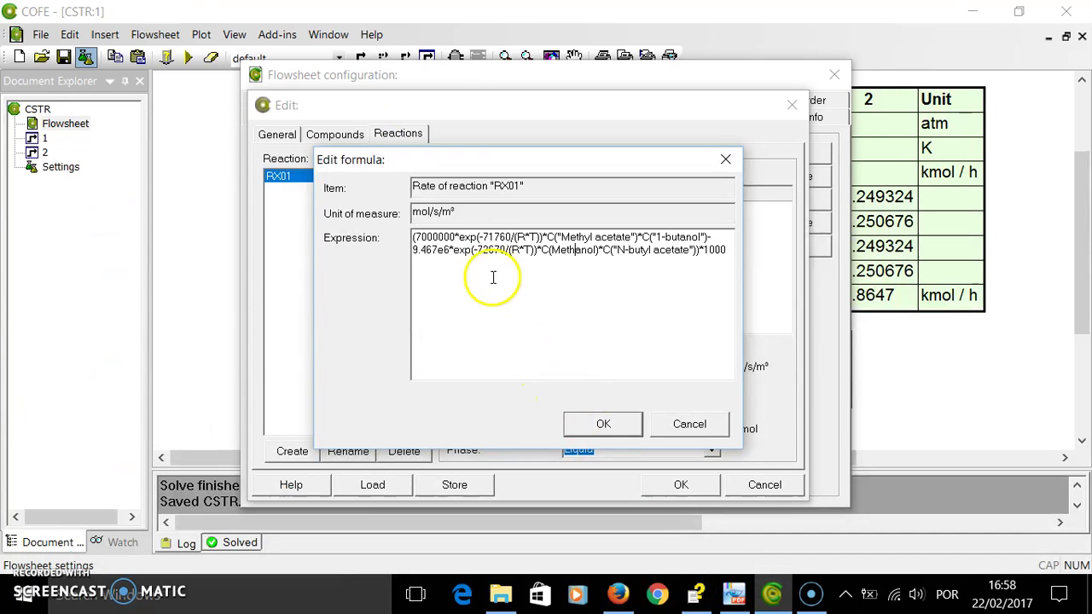